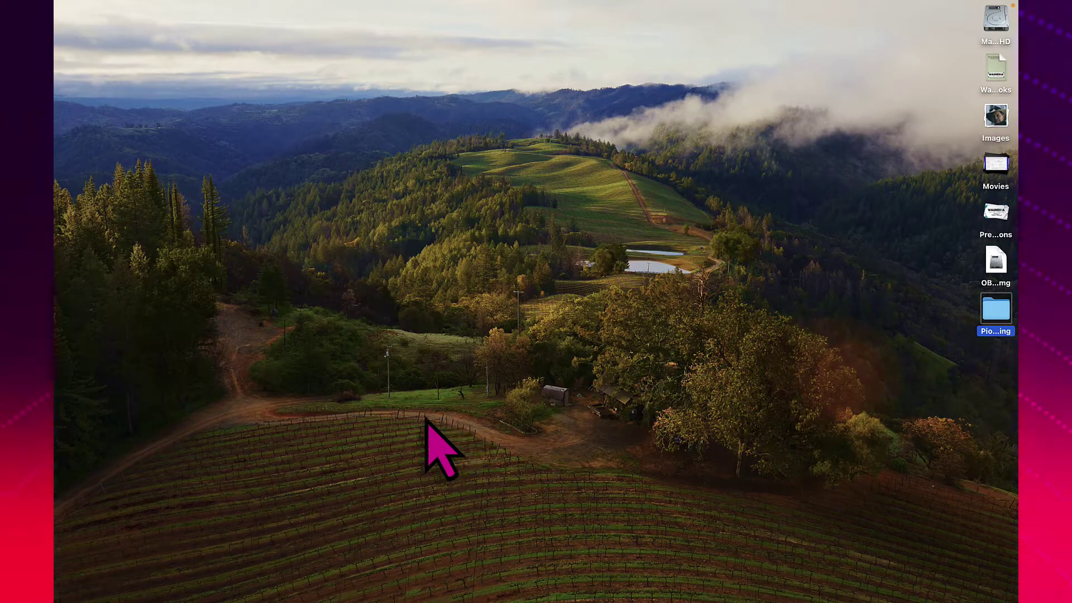
Launch System Settings from the Dock.
{"action": "mouse_move", "coordinate": [212, 575]}
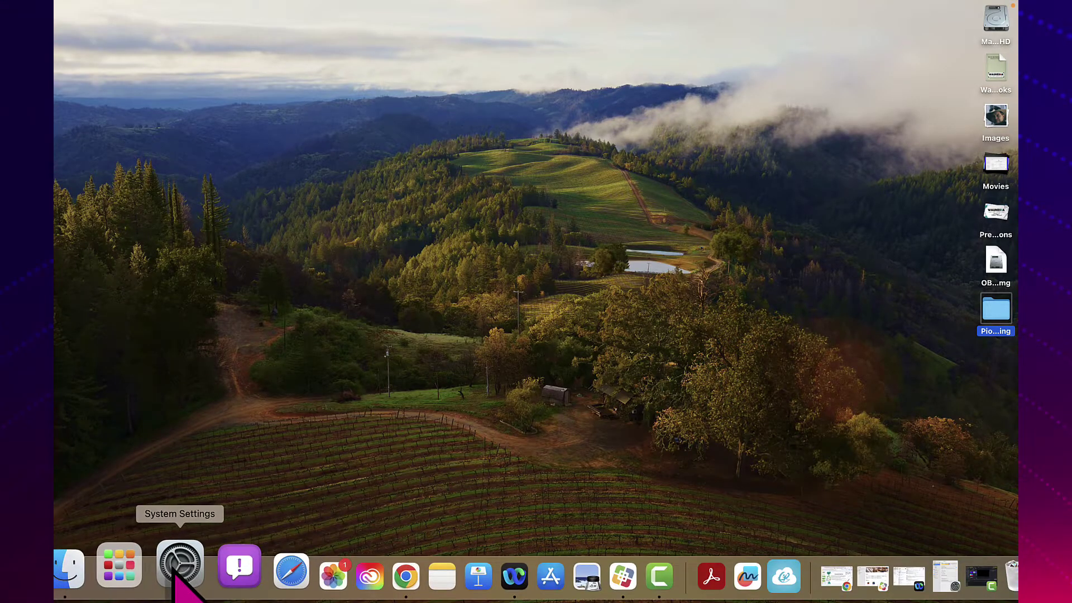
{"action": "left_click", "coordinate": [177, 565]}
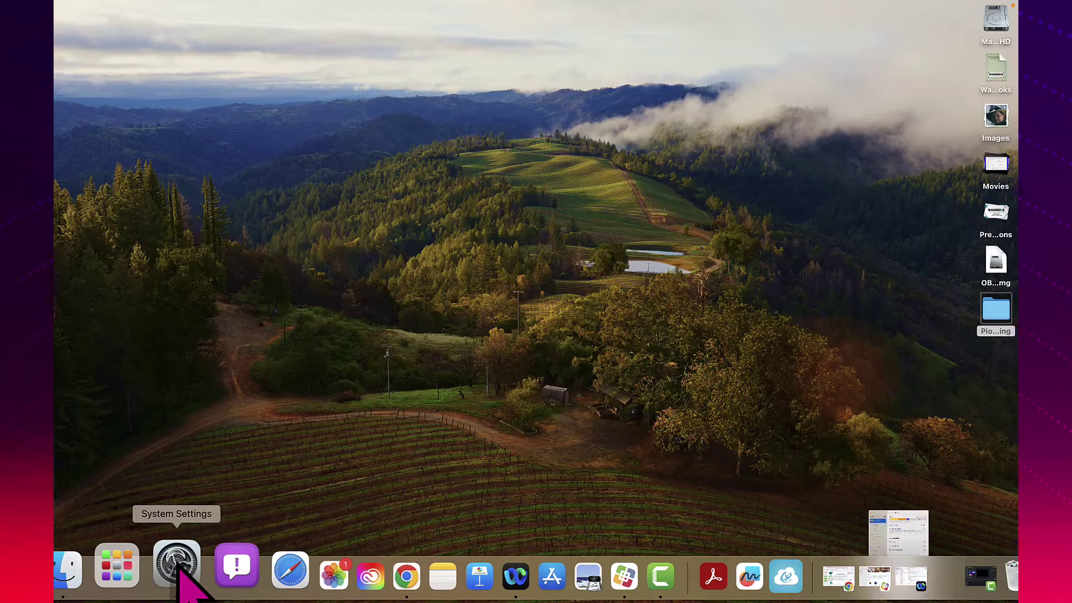
Show the Apple ID account page listing the MacBook Pro, iMac and iPad.
{"action": "left_click", "coordinate": [178, 76]}
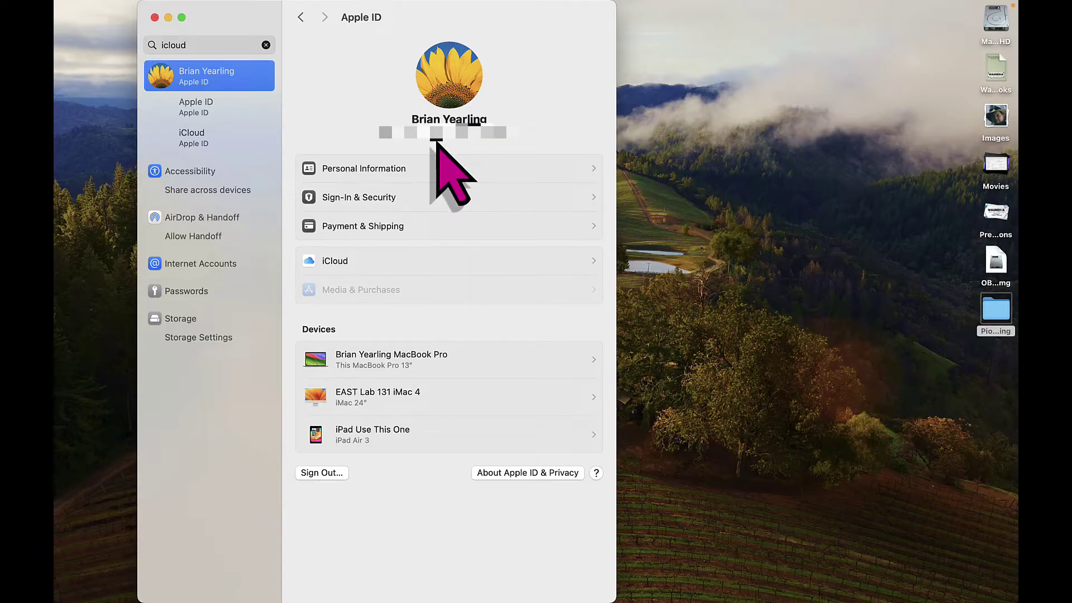
Open the iCloud page showing 97.48 GB of 200 GB used.
{"action": "left_click", "coordinate": [390, 260]}
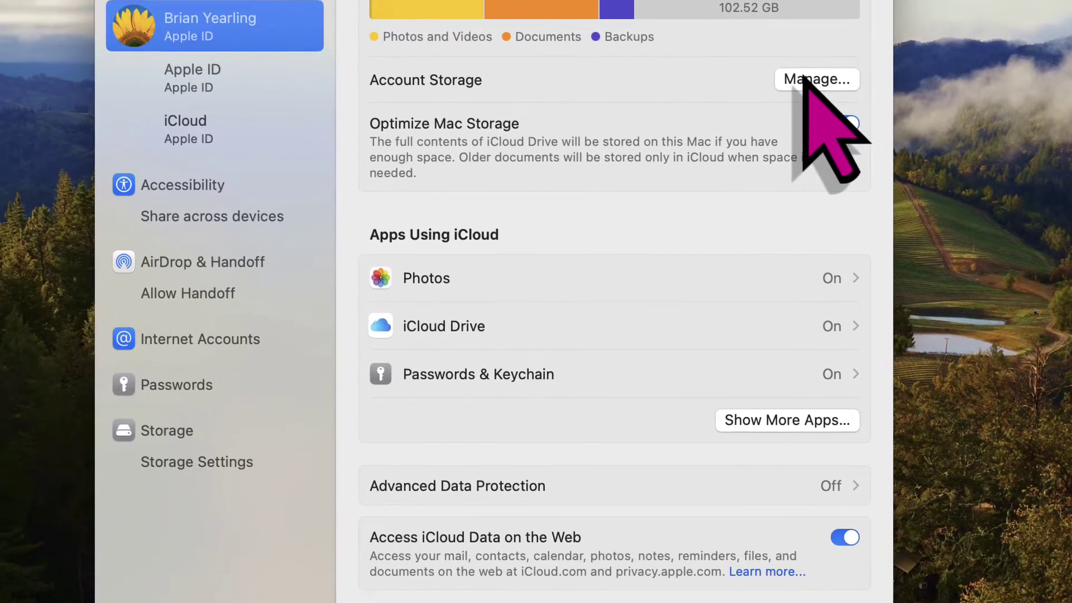
{"action": "left_click", "coordinate": [672, 180]}
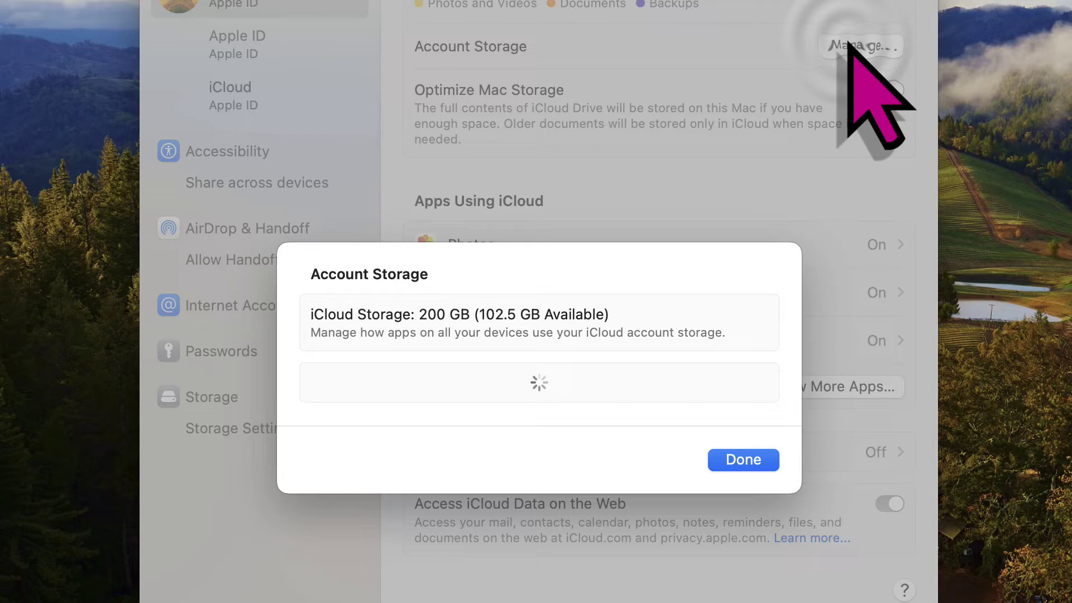
{"action": "scroll", "coordinate": [492, 329], "scroll_direction": "up", "scroll_amount": 1}
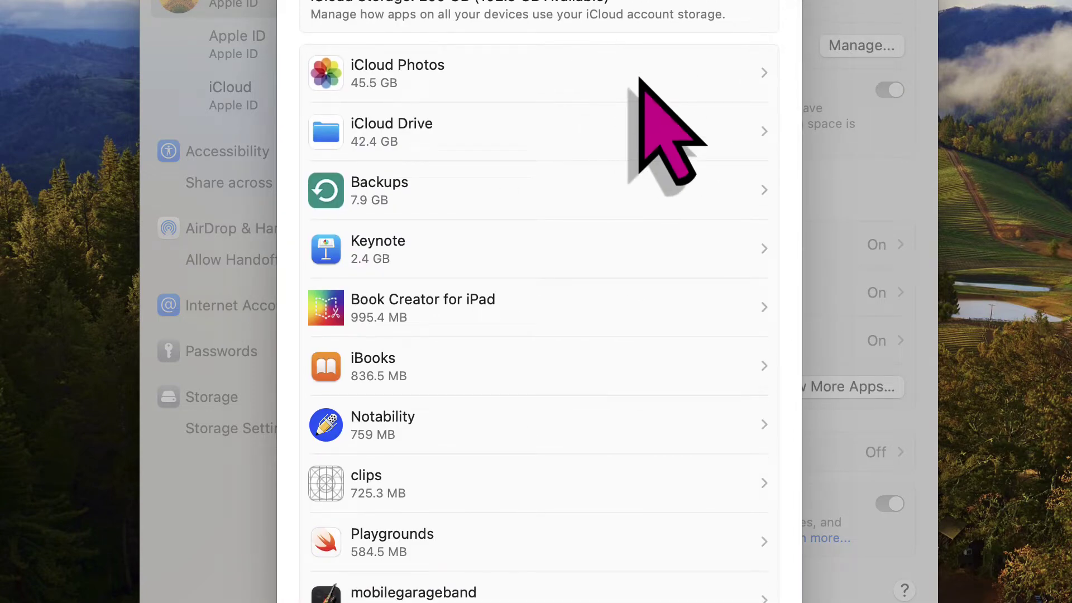
{"action": "left_click", "coordinate": [519, 73]}
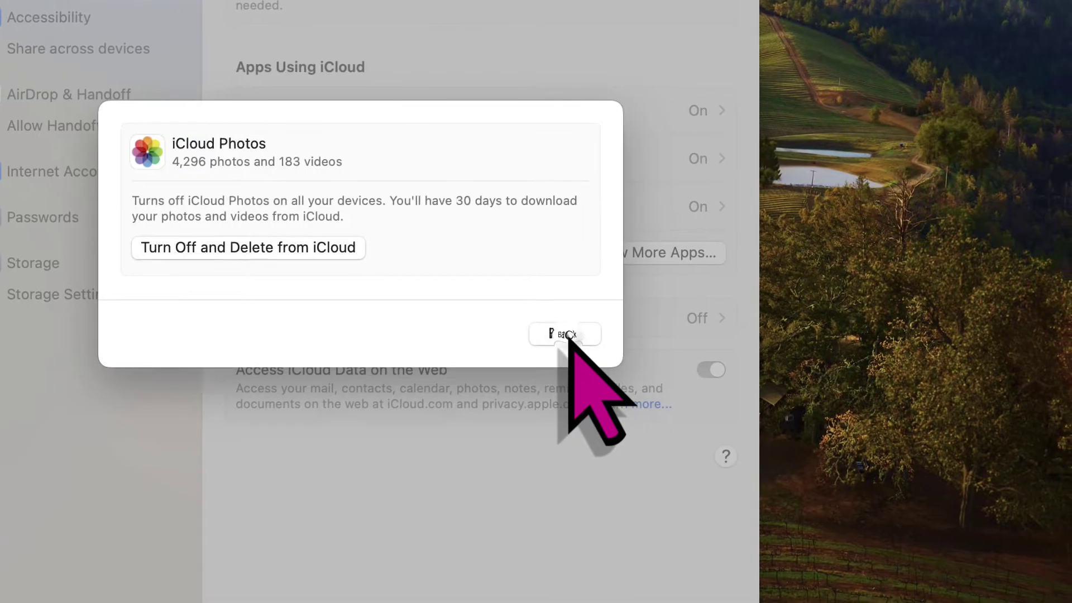
{"action": "left_click", "coordinate": [732, 466]}
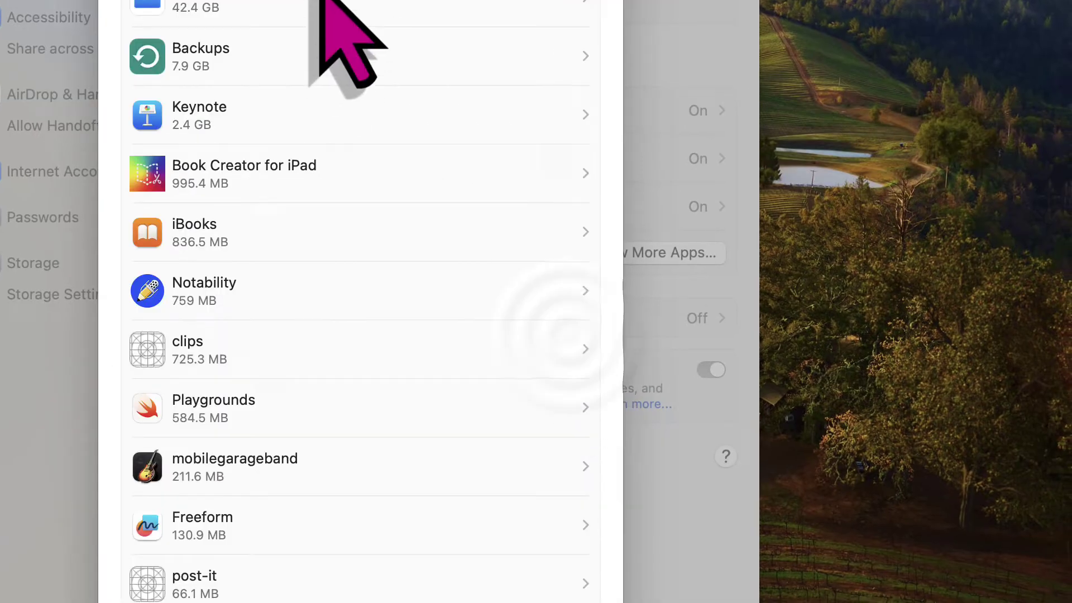
{"action": "scroll", "coordinate": [324, 435], "scroll_direction": "down", "scroll_amount": 5}
{"action": "scroll", "coordinate": [313, 446], "scroll_direction": "down", "scroll_amount": 10}
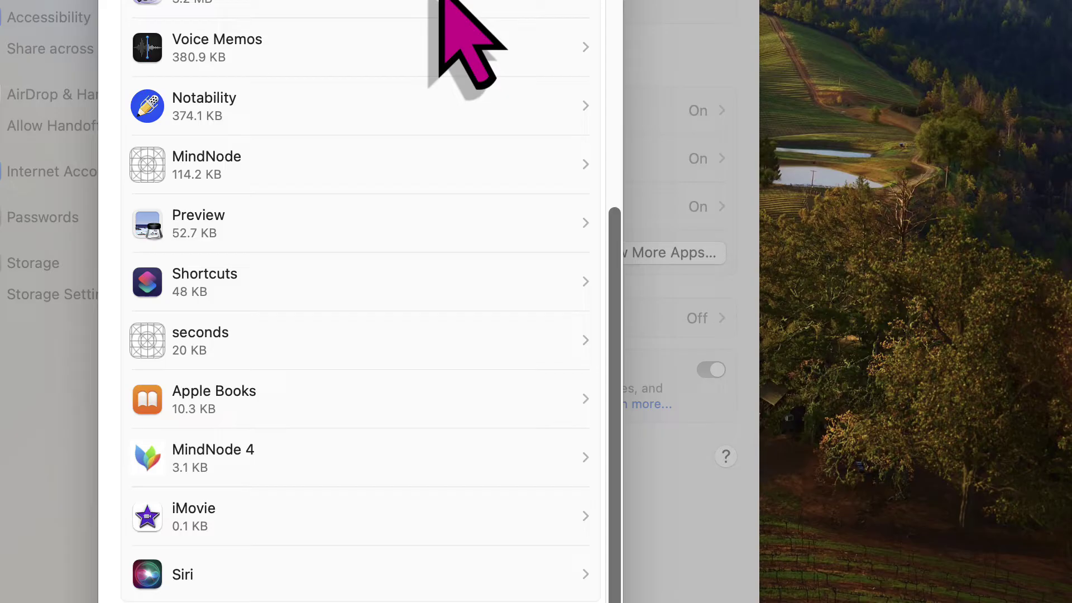
{"action": "scroll", "coordinate": [441, 11], "scroll_direction": "up", "scroll_amount": 13}
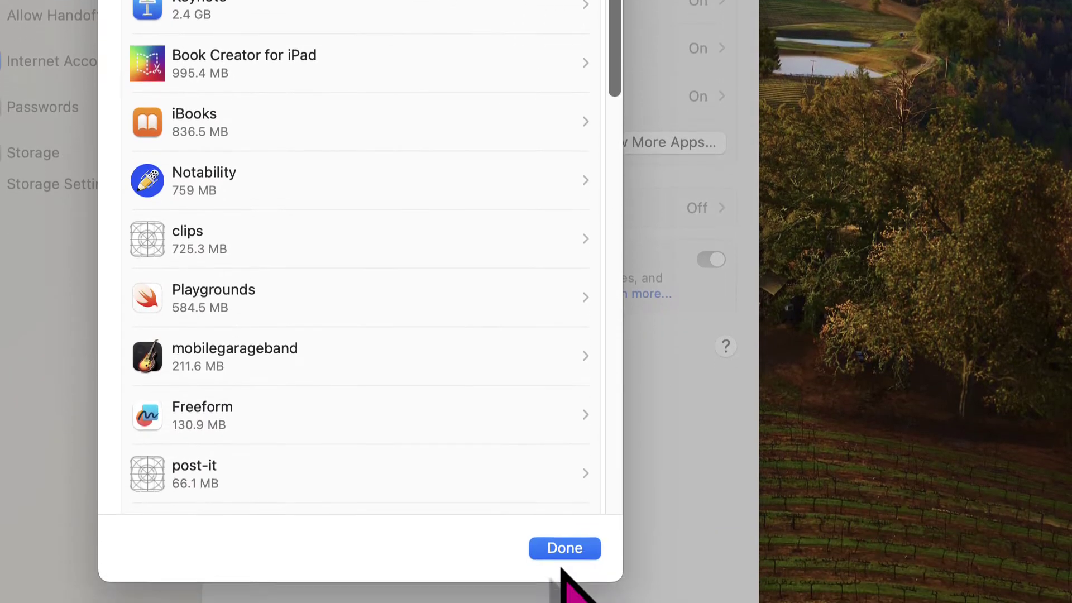
Close the Account Storage sheet to return to the iCloud page.
{"action": "left_click", "coordinate": [564, 547]}
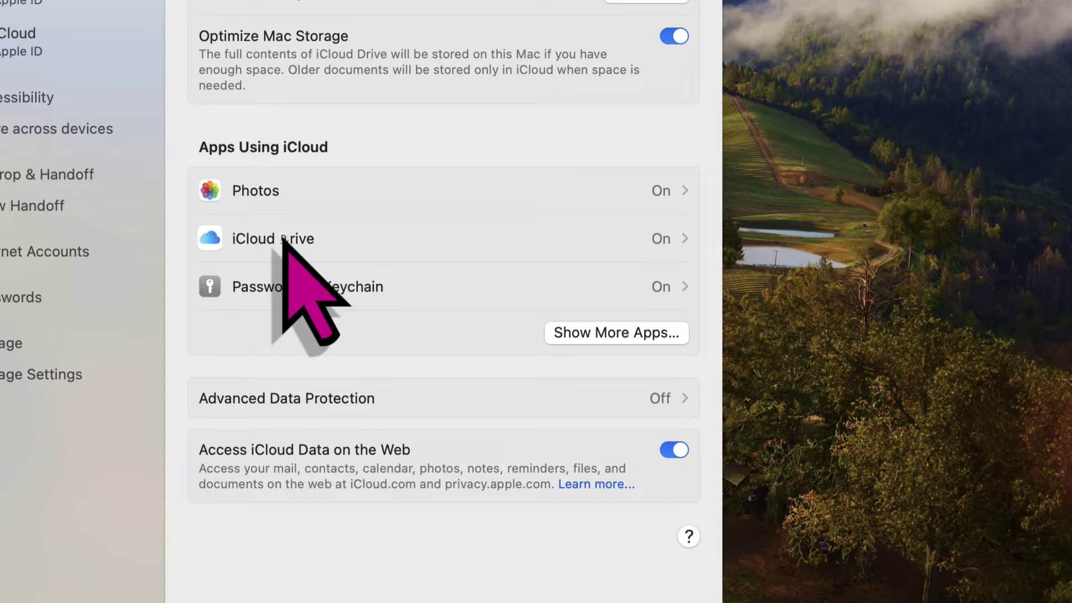
Open the iCloud Drive settings and move the Finder Recents window beside them.
{"action": "left_click", "coordinate": [234, 225]}
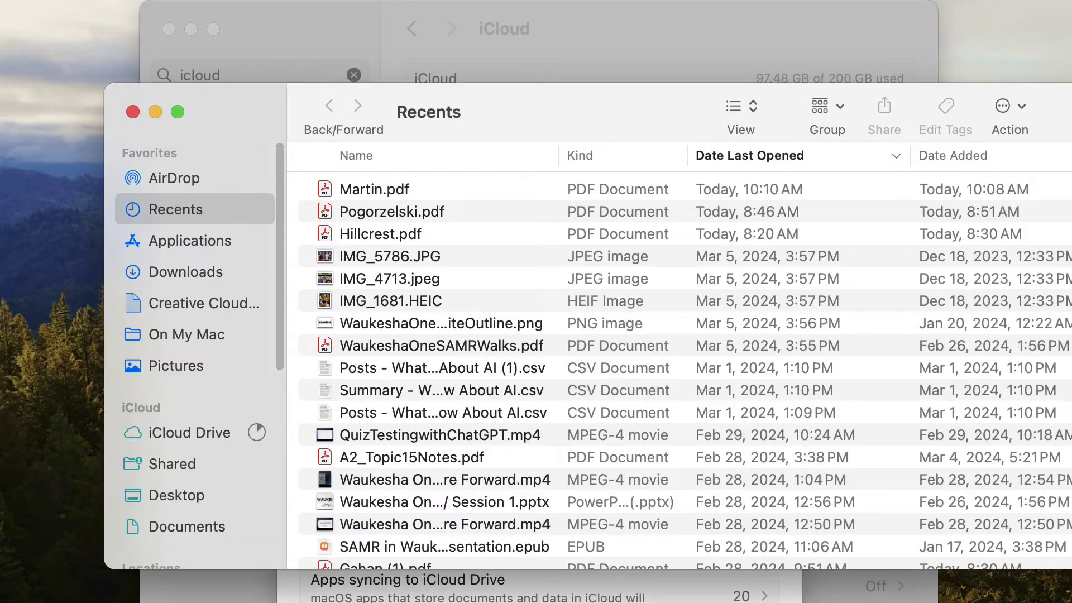
{"action": "left_click_drag", "start_coordinate": [480, 111], "coordinate": [704, 105]}
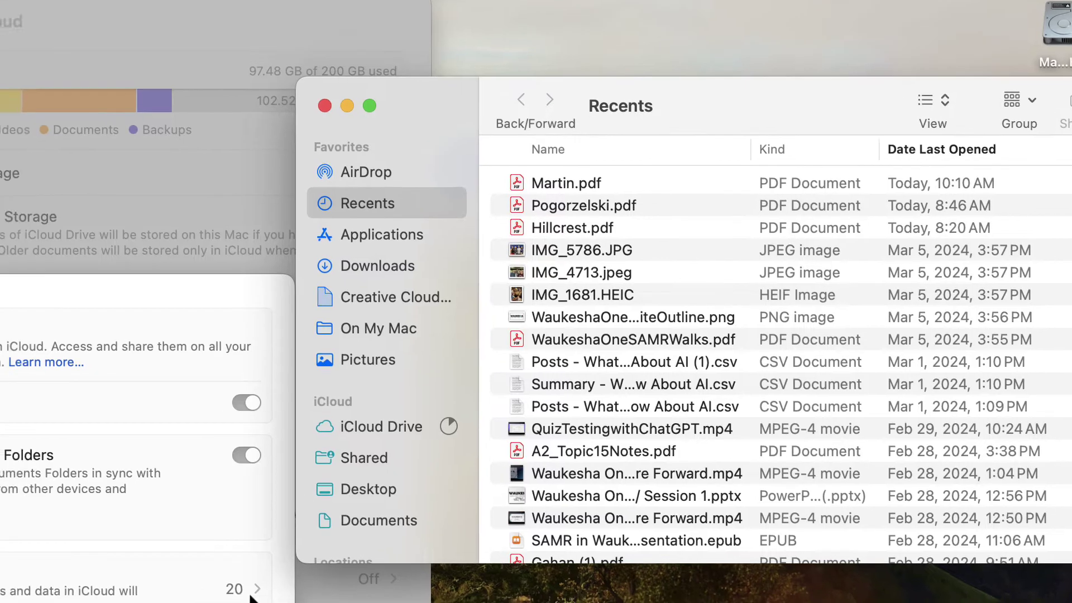
Review the 20 apps syncing to iCloud Drive, with Desktop & Documents Folders on.
{"action": "left_click", "coordinate": [215, 595]}
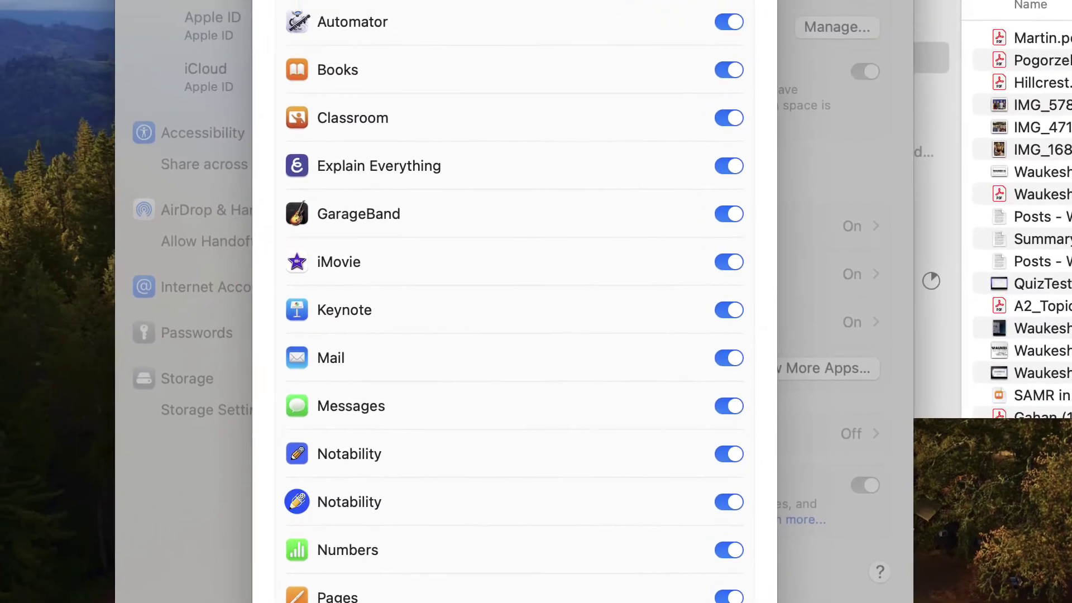
{"action": "key", "text": "Escape"}
{"action": "left_click", "coordinate": [508, 326]}
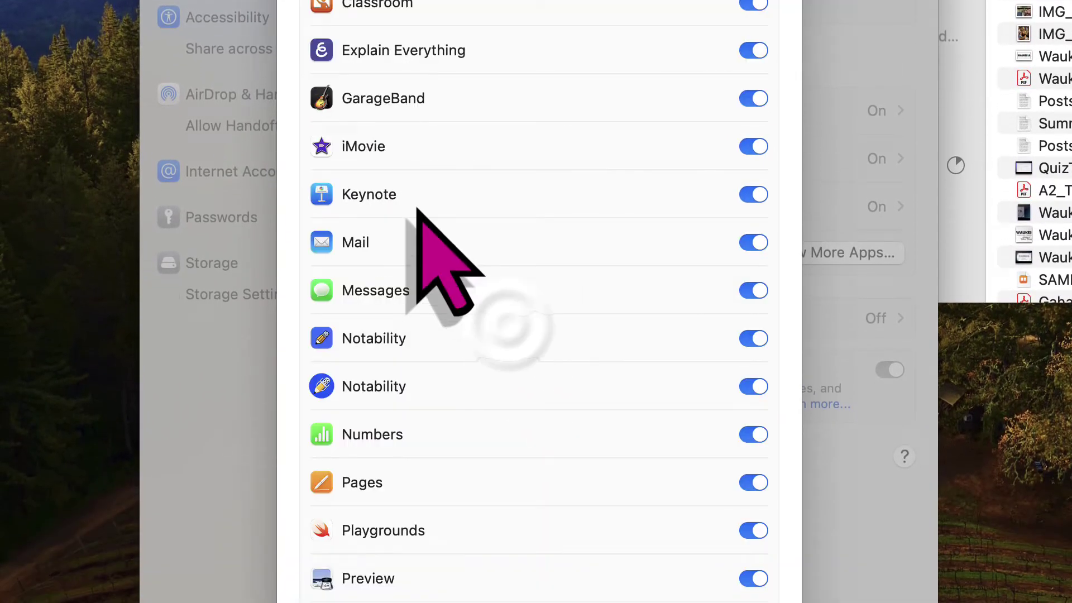
{"action": "scroll", "coordinate": [418, 211], "scroll_direction": "up", "scroll_amount": 2}
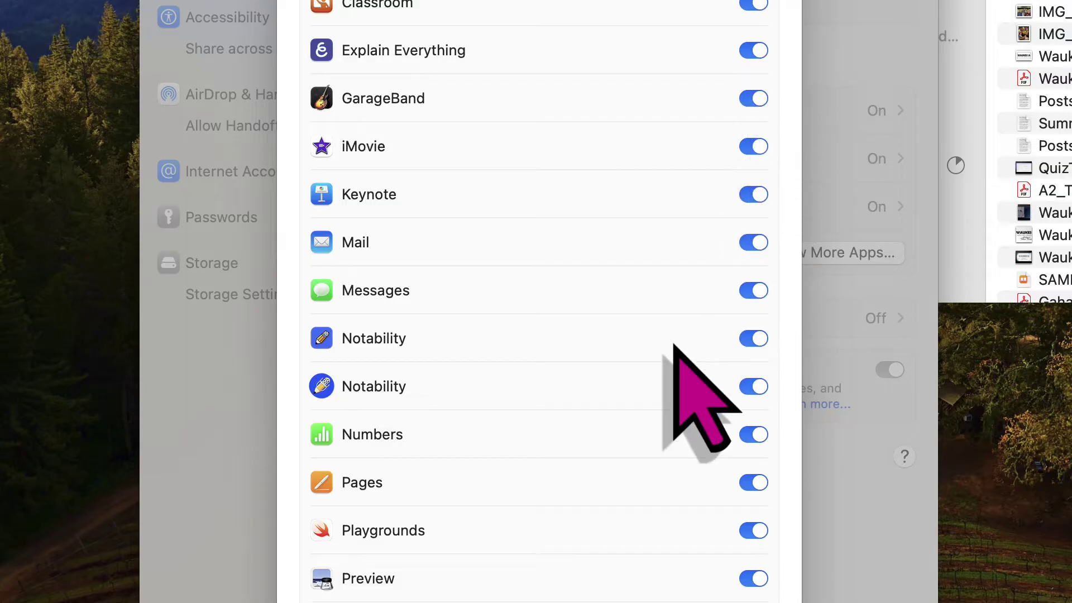
{"action": "scroll", "coordinate": [673, 344], "scroll_direction": "down", "scroll_amount": 5}
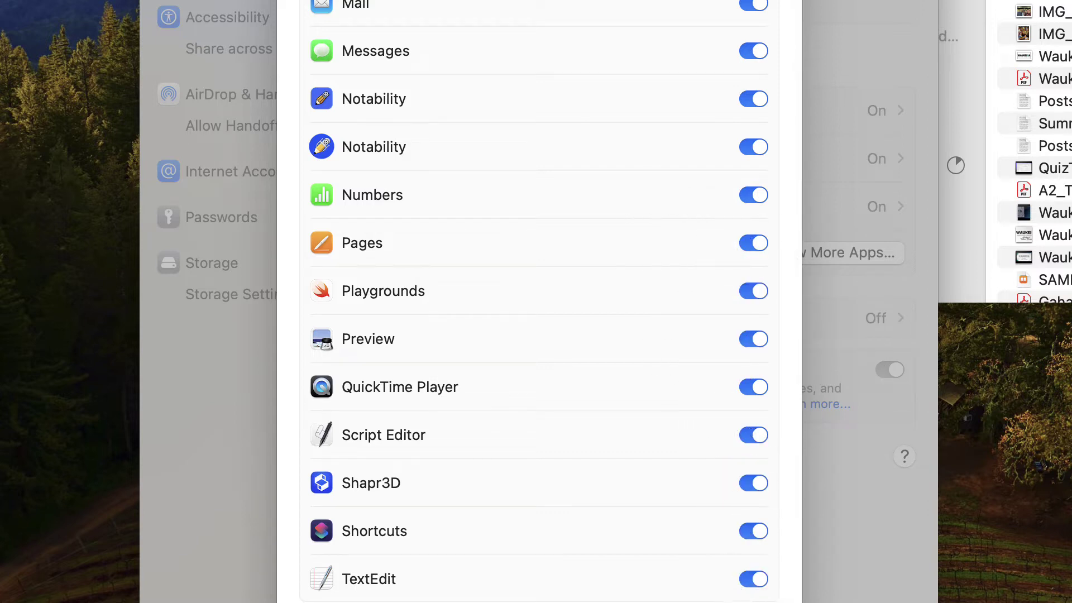
{"action": "key", "text": "Return"}
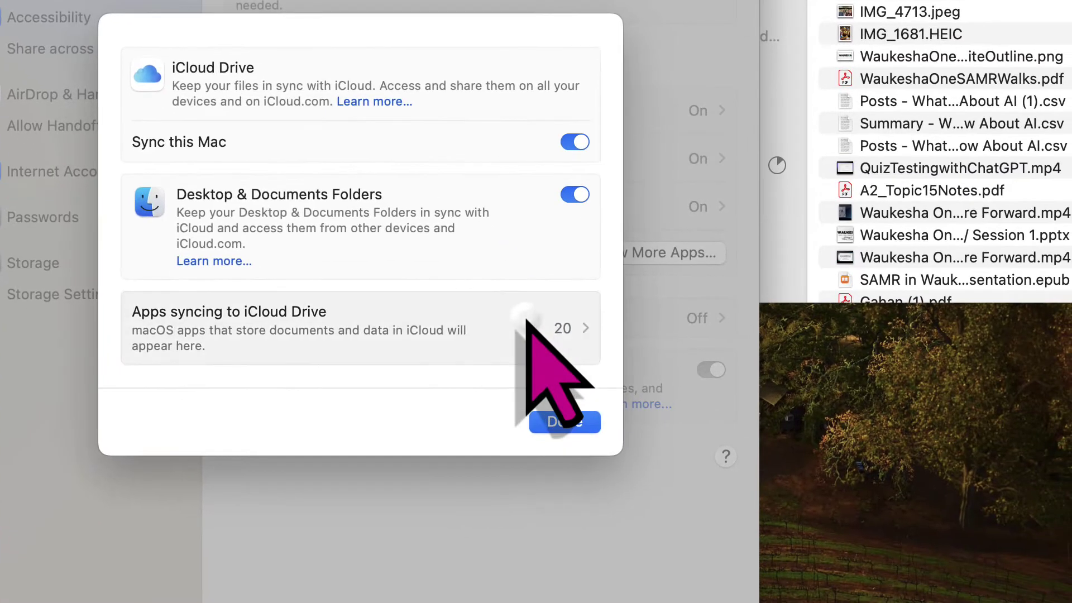
{"action": "left_click", "coordinate": [706, 462]}
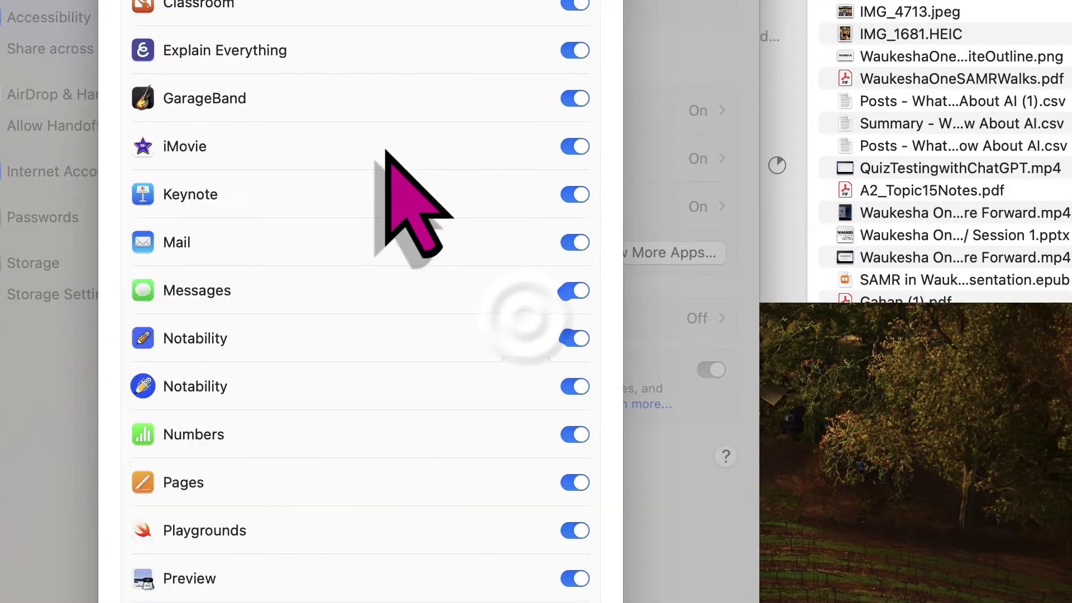
{"action": "scroll", "coordinate": [386, 151], "scroll_direction": "down", "scroll_amount": 5}
{"action": "scroll", "coordinate": [387, 151], "scroll_direction": "up", "scroll_amount": 5}
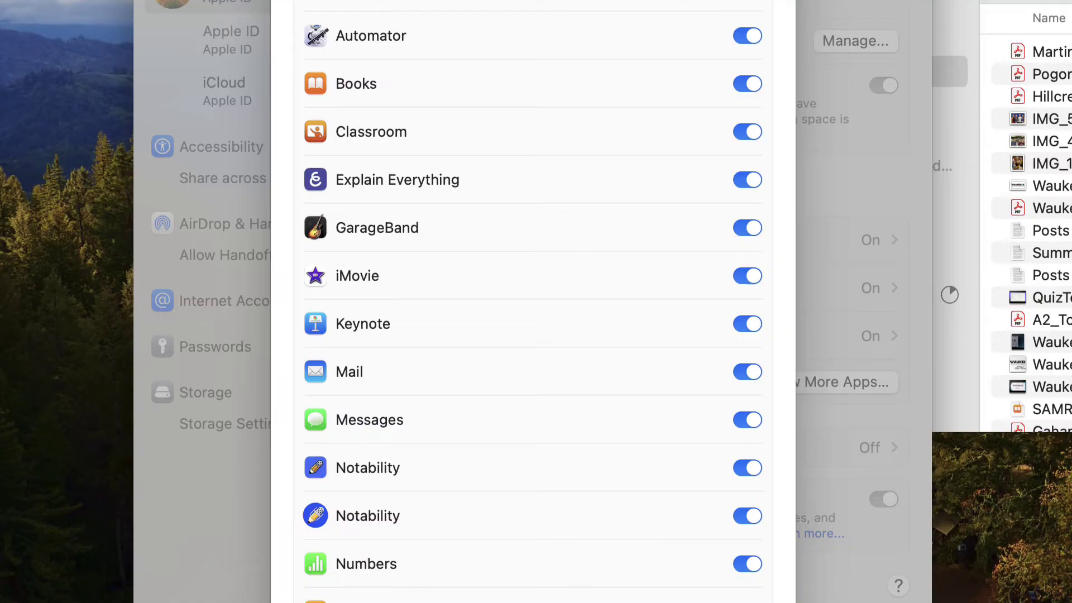
{"action": "key", "text": "Return"}
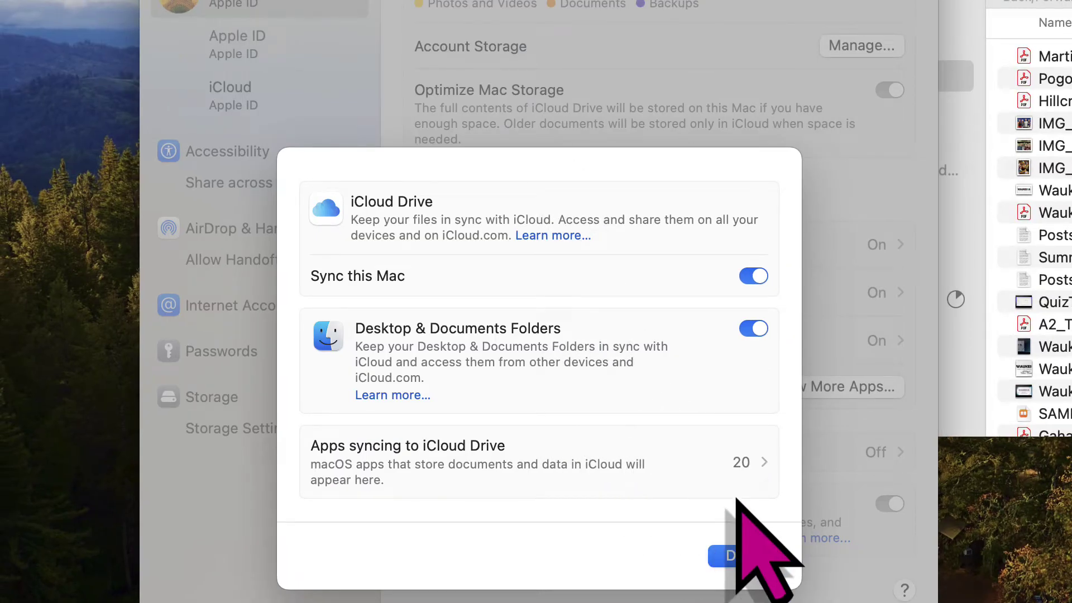
Close the iCloud Drive sheet, return to the Apple ID page and clear the icloud search.
{"action": "left_click", "coordinate": [751, 555]}
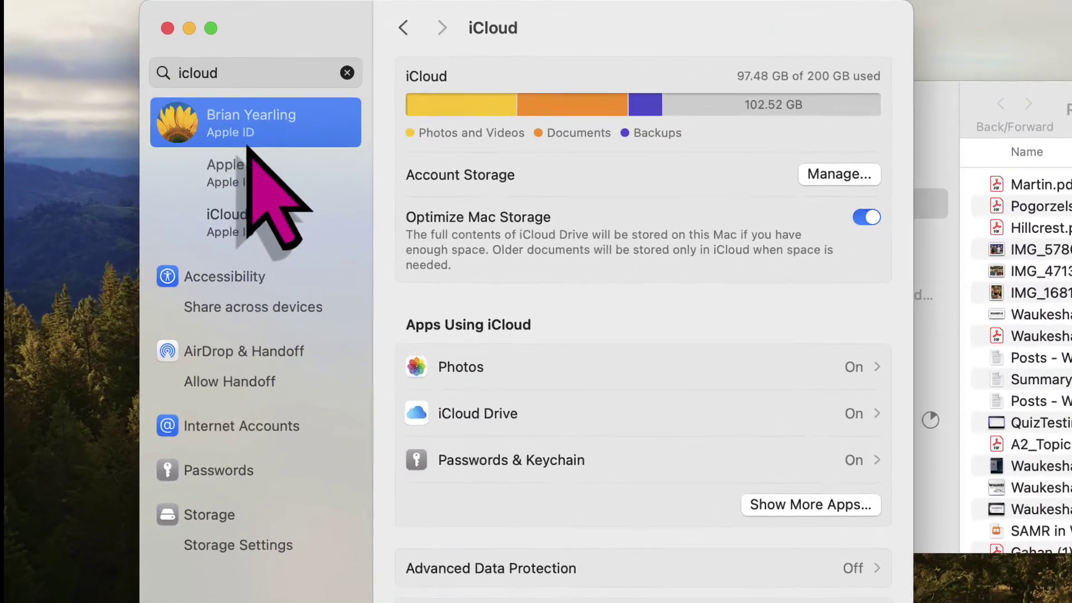
{"action": "left_click", "coordinate": [201, 84]}
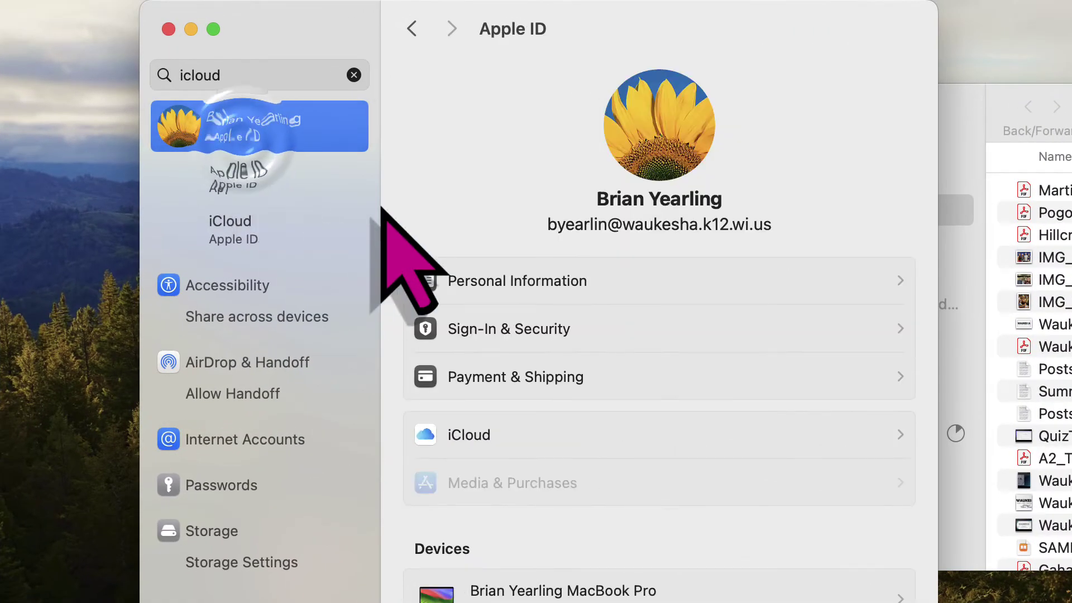
{"action": "left_click", "coordinate": [187, 144]}
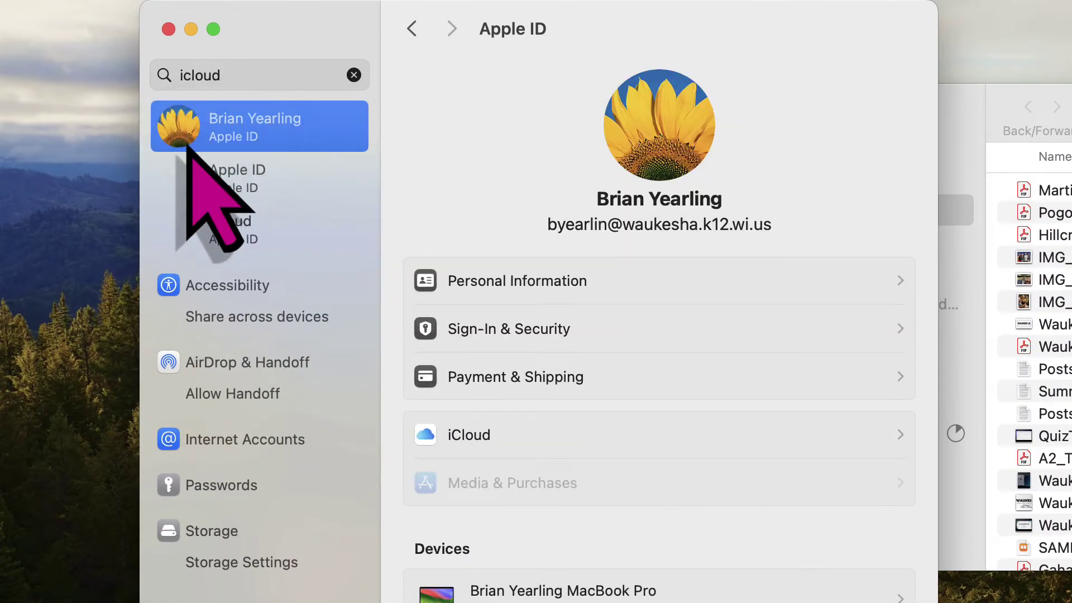
{"action": "left_click", "coordinate": [354, 75]}
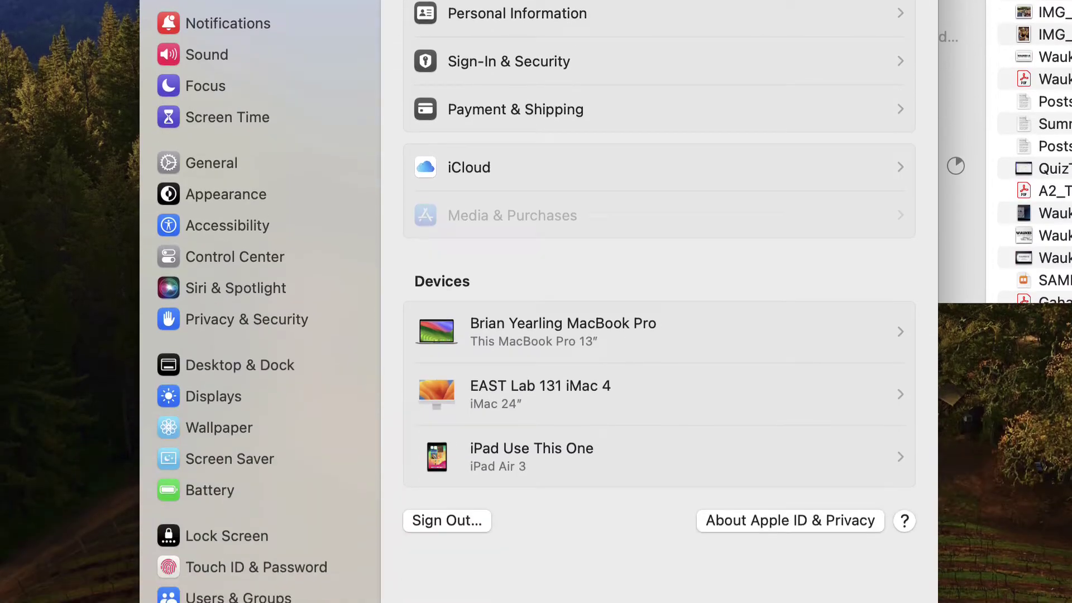
Bring the Finder Recents window over Settings, zooming it full-screen and back.
{"action": "left_click", "coordinate": [80, 549]}
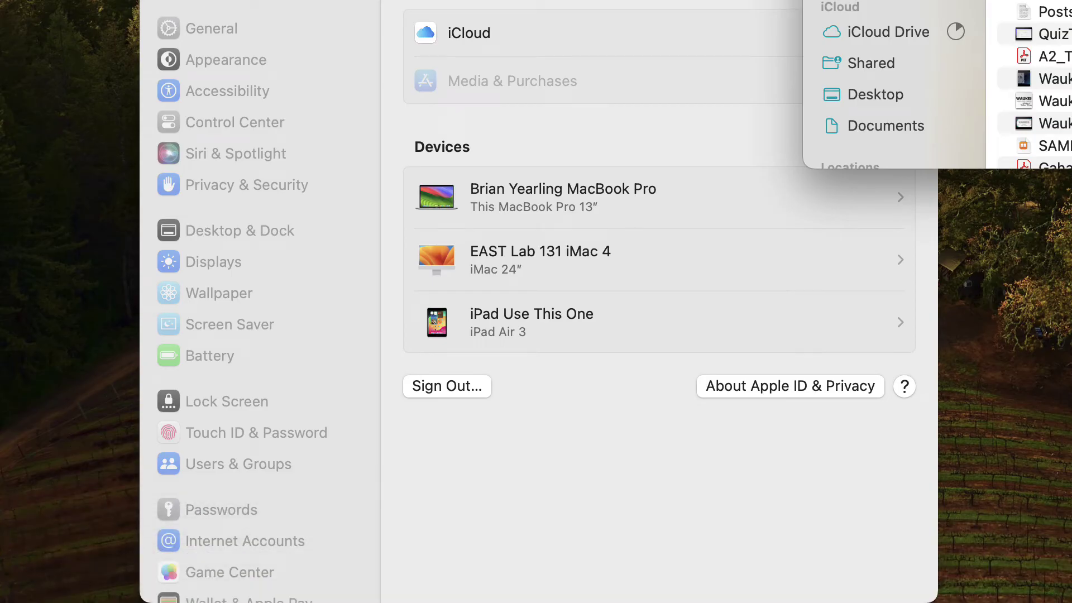
{"action": "left_click_drag", "start_coordinate": [893, 3], "coordinate": [514, 43]}
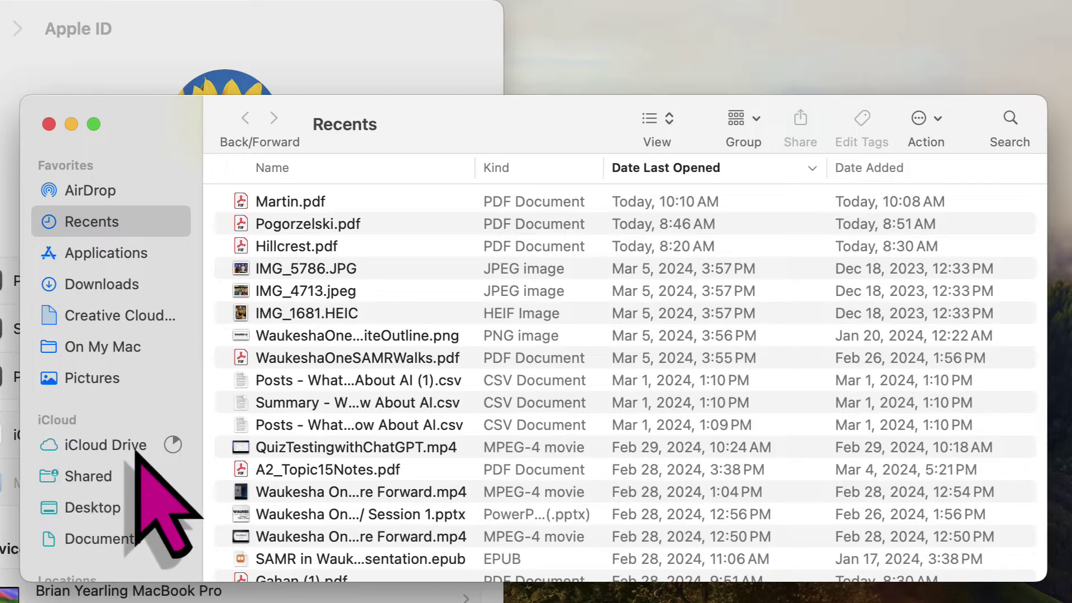
{"action": "mouse_move", "coordinate": [167, 454]}
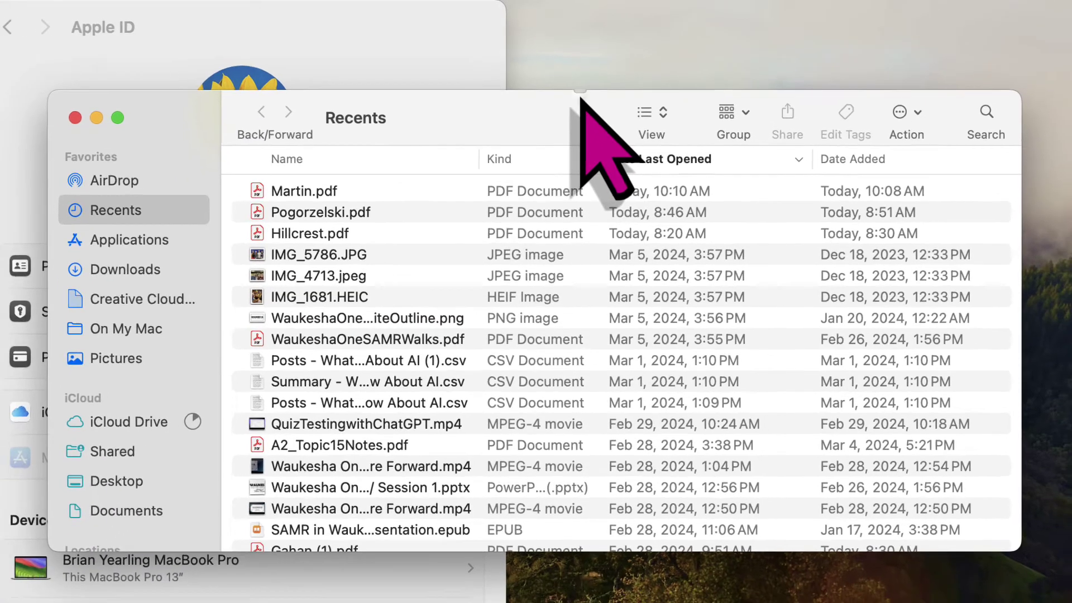
{"action": "left_click", "coordinate": [541, 115]}
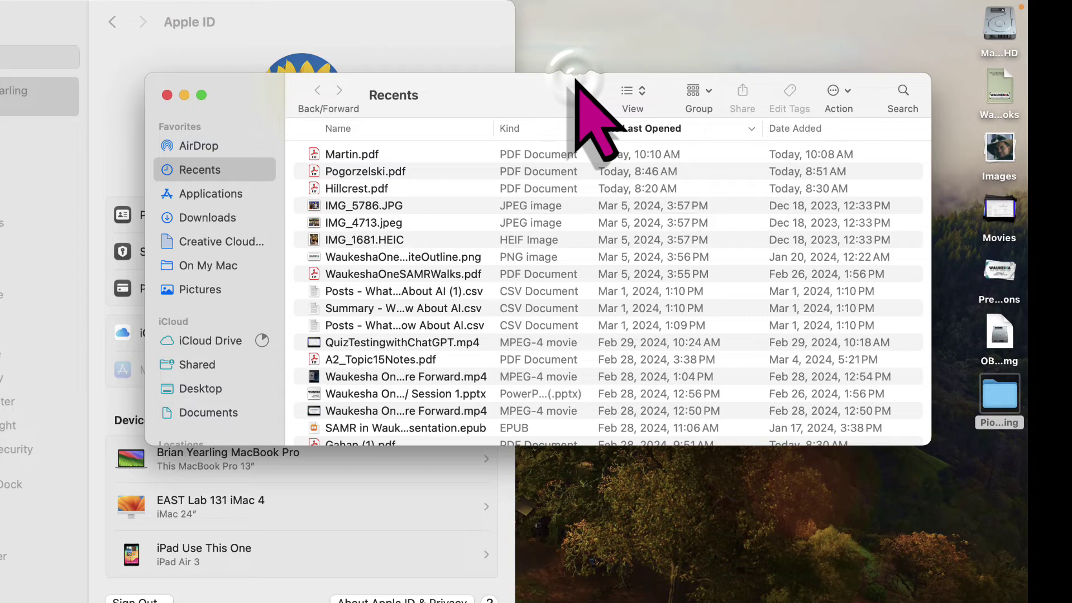
{"action": "double_click", "coordinate": [603, 70]}
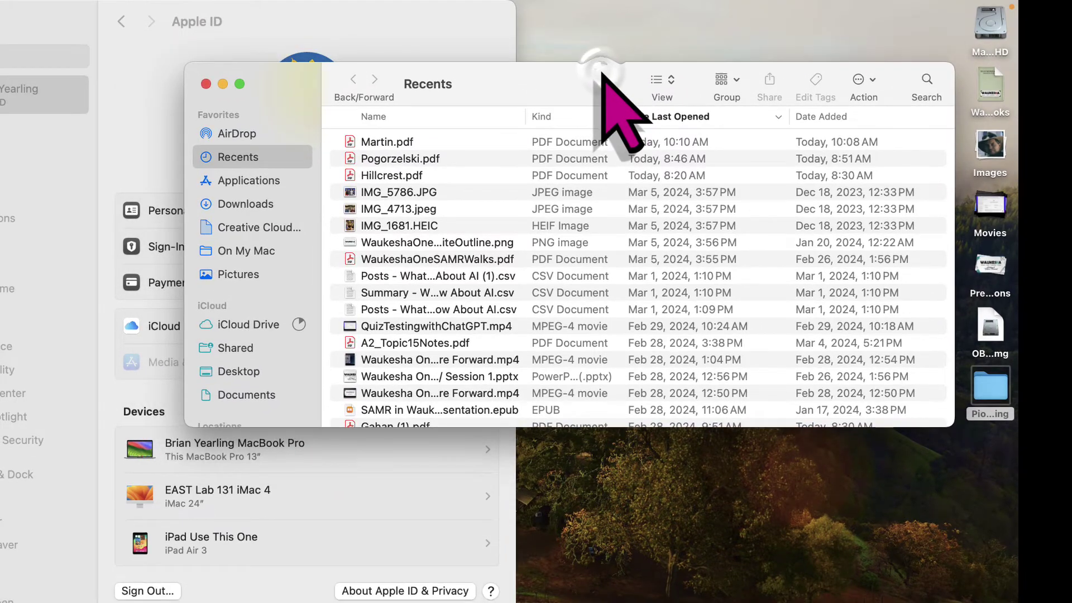
{"action": "double_click", "coordinate": [488, 20]}
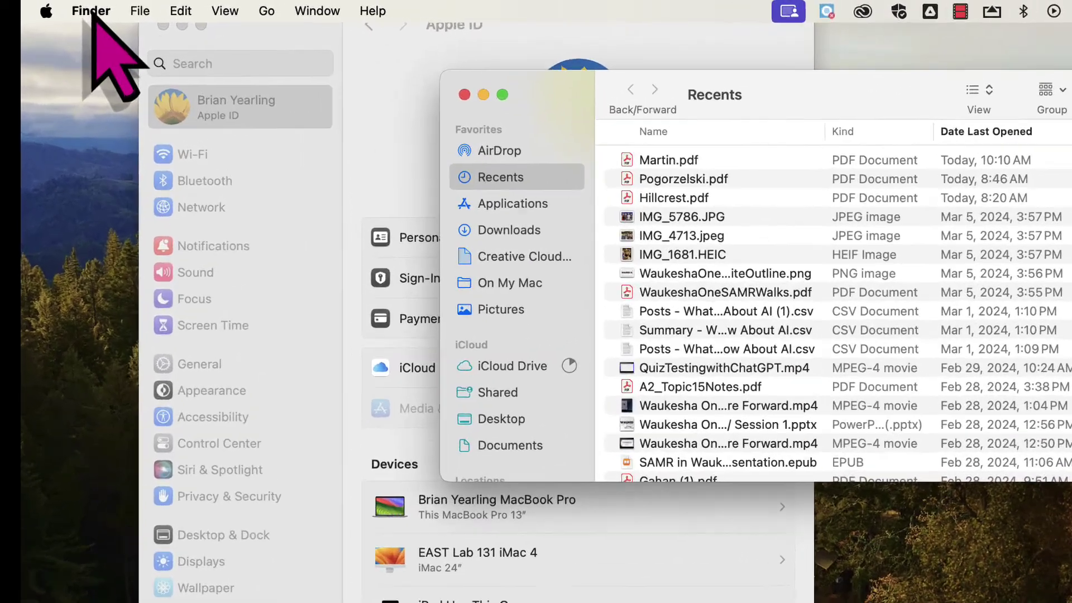
Open Finder Settings on the Sidebar tab.
{"action": "left_click", "coordinate": [103, 7]}
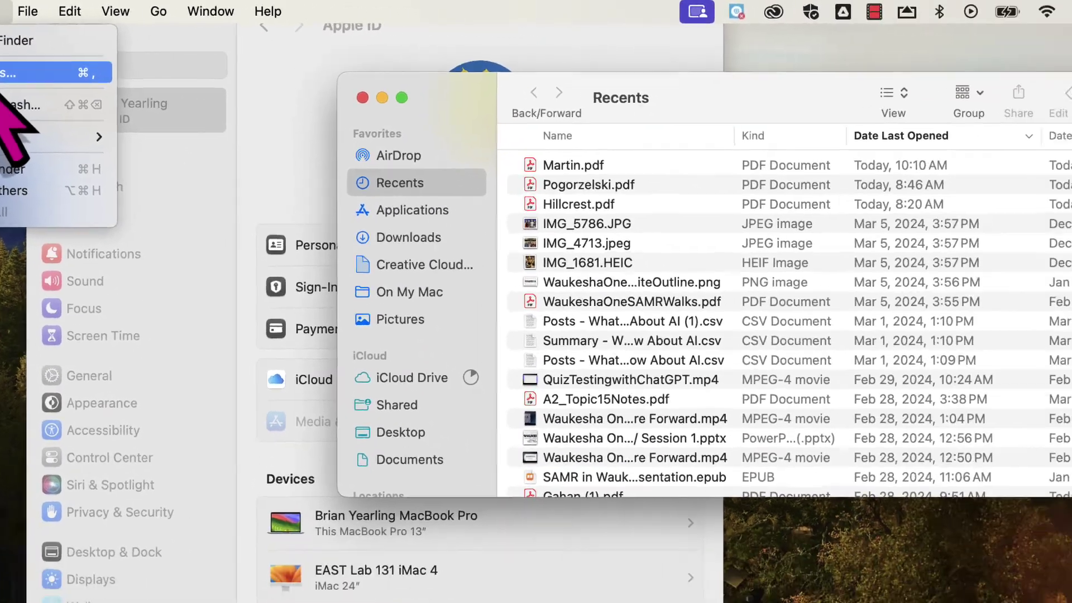
{"action": "left_click", "coordinate": [93, 83]}
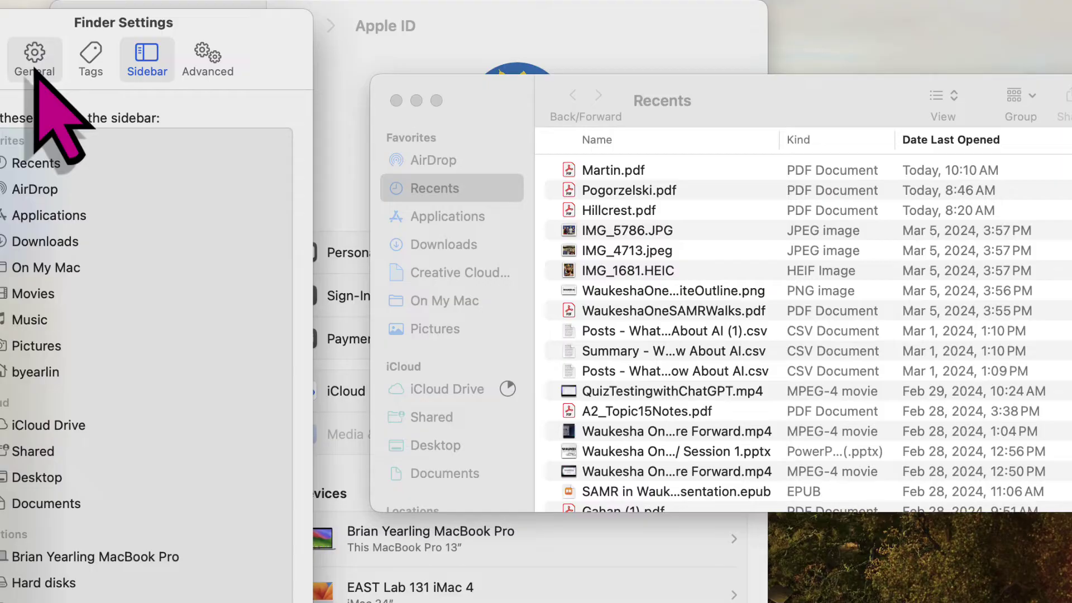
{"action": "left_click", "coordinate": [35, 62]}
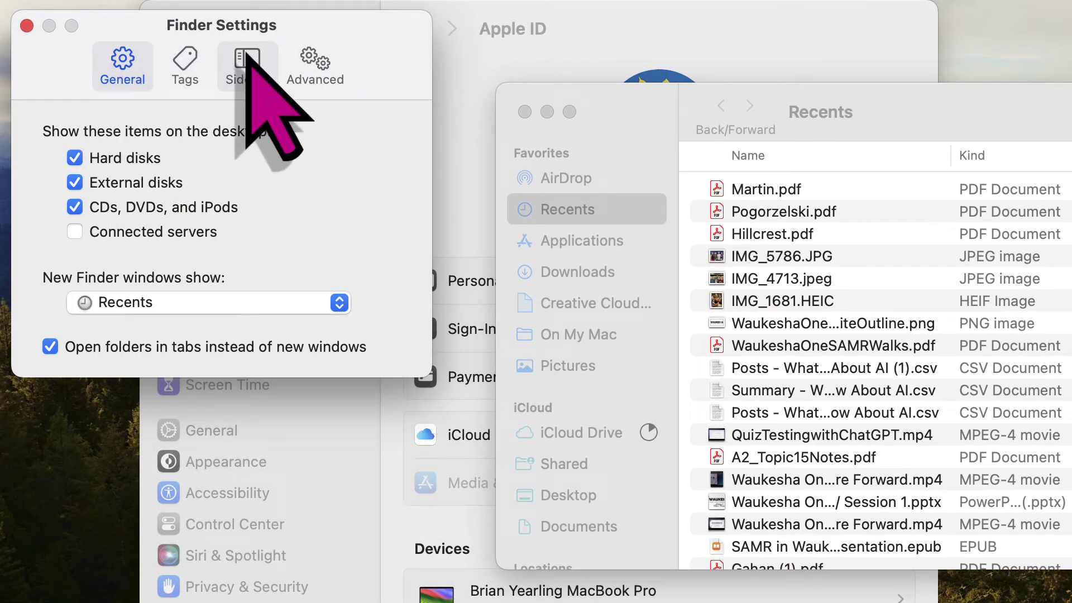
{"action": "left_click", "coordinate": [249, 55]}
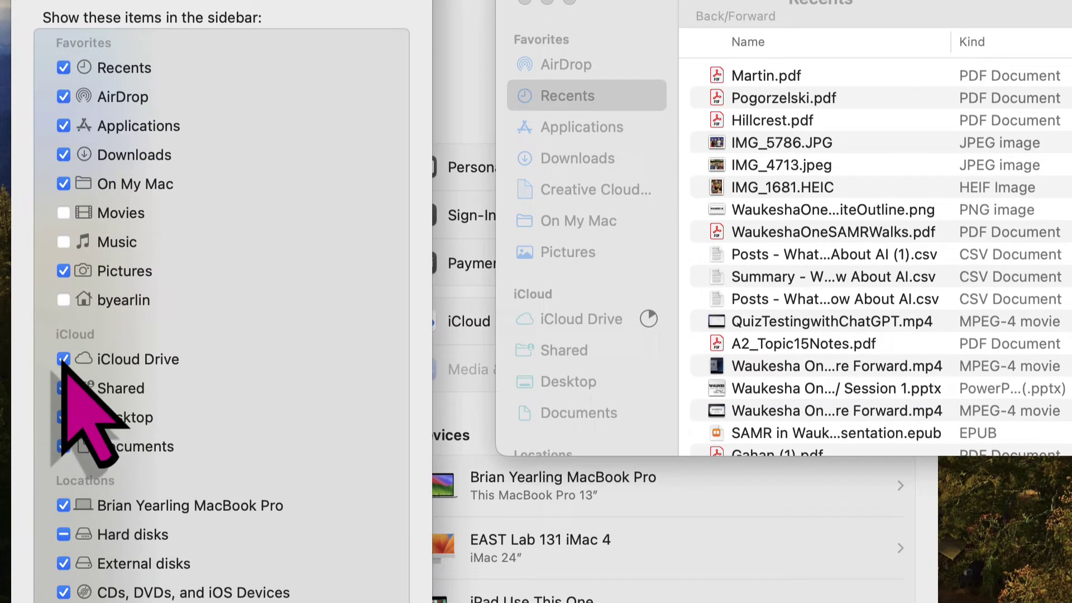
Untick and re-tick iCloud Drive, Shared, Desktop and Documents; untick Connected servers.
{"action": "left_click", "coordinate": [63, 473]}
{"action": "left_click", "coordinate": [64, 367]}
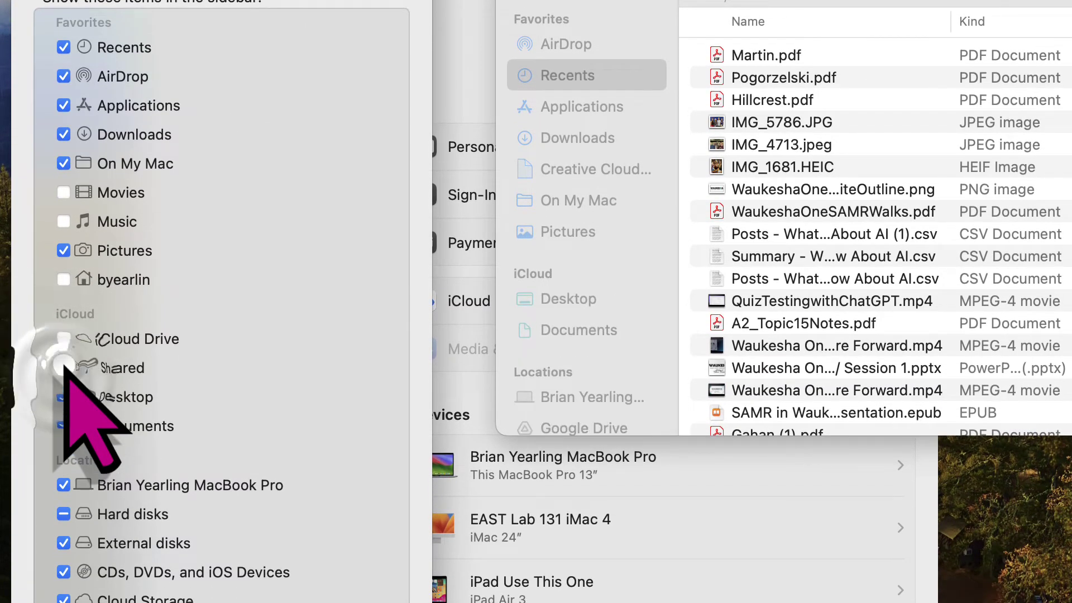
{"action": "left_click", "coordinate": [64, 396]}
{"action": "left_click", "coordinate": [64, 292]}
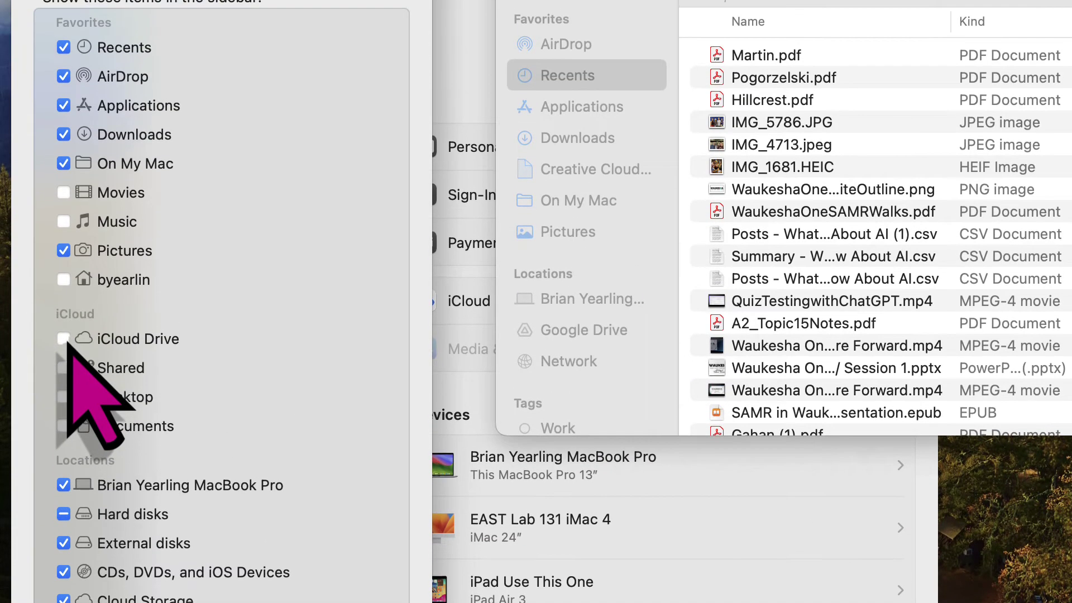
{"action": "left_click", "coordinate": [63, 339]}
{"action": "left_click", "coordinate": [63, 367]}
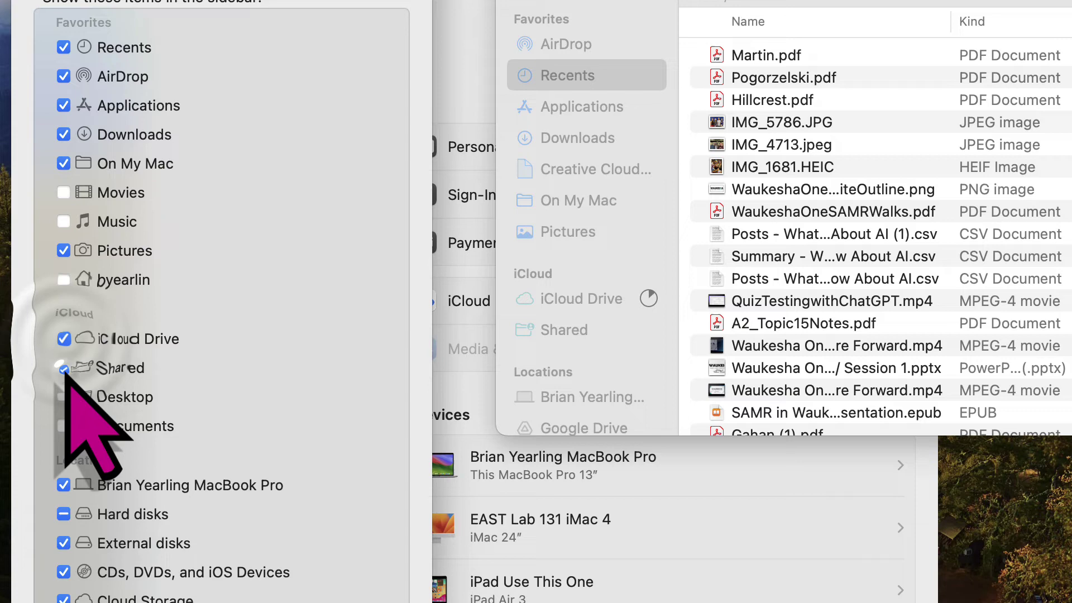
{"action": "left_click", "coordinate": [63, 397]}
{"action": "left_click", "coordinate": [63, 333]}
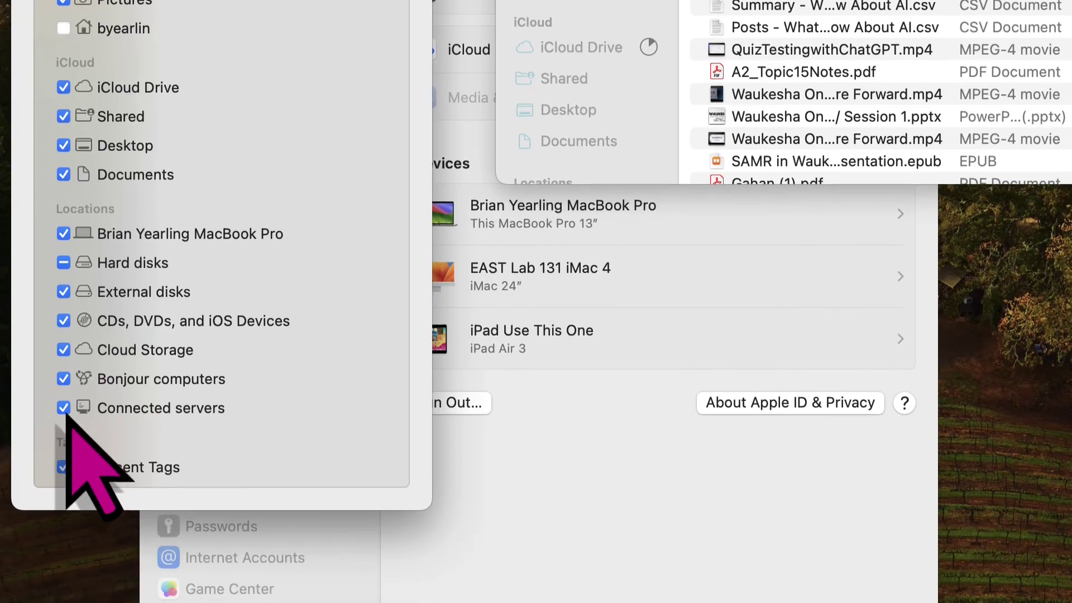
{"action": "left_click", "coordinate": [63, 408]}
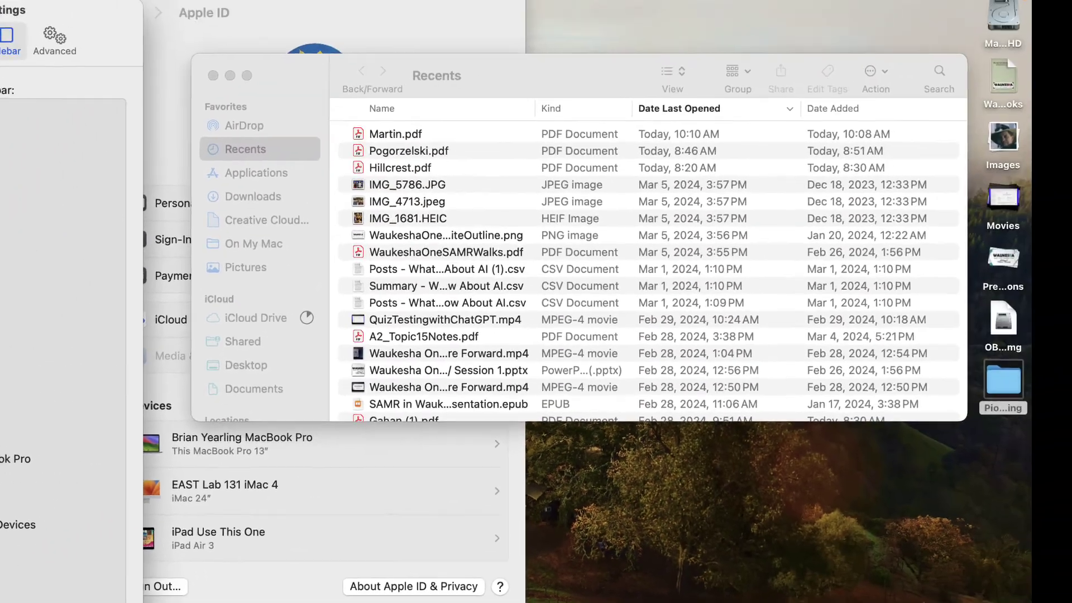
Close Finder Settings and browse iCloud Drive and its synced Documents folder.
{"action": "key", "text": "super+w"}
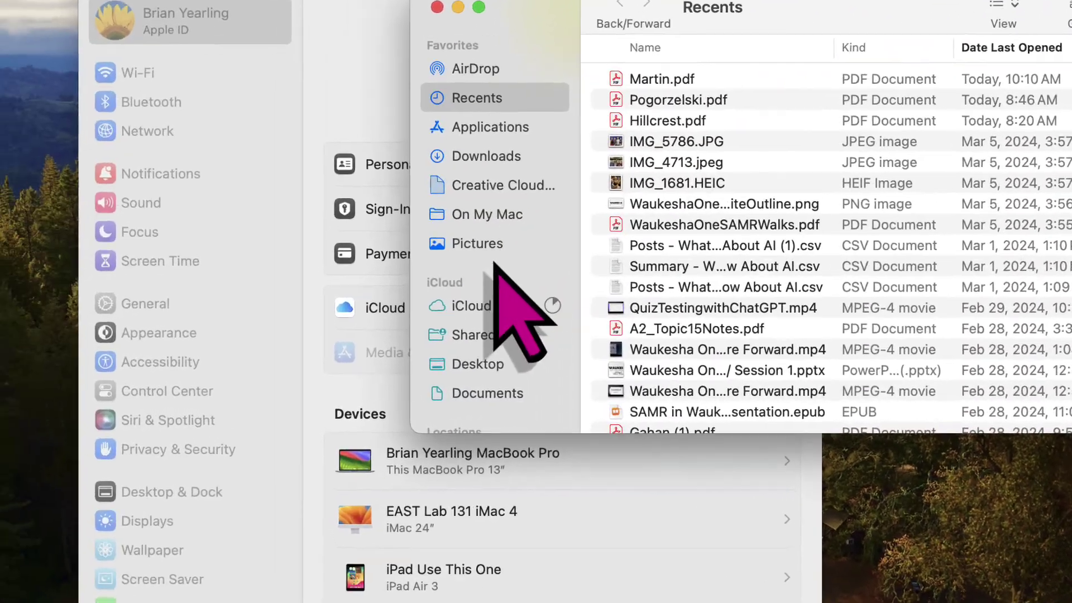
{"action": "left_click", "coordinate": [250, 319]}
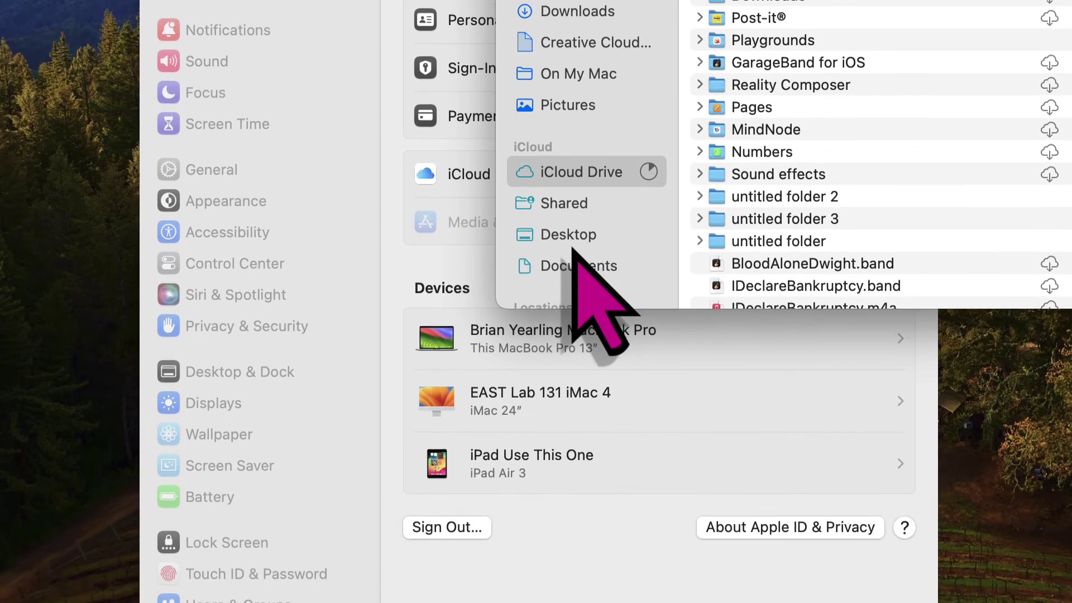
{"action": "left_click", "coordinate": [578, 392]}
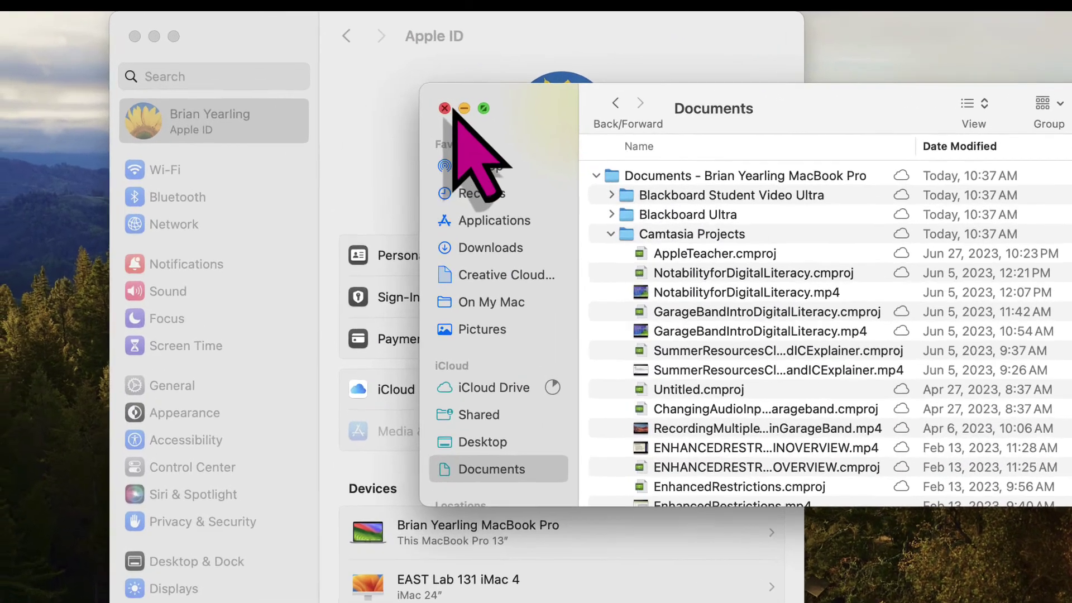
Close the Finder window so System Settings shows the signed-in Apple ID page again.
{"action": "left_click", "coordinate": [315, 102]}
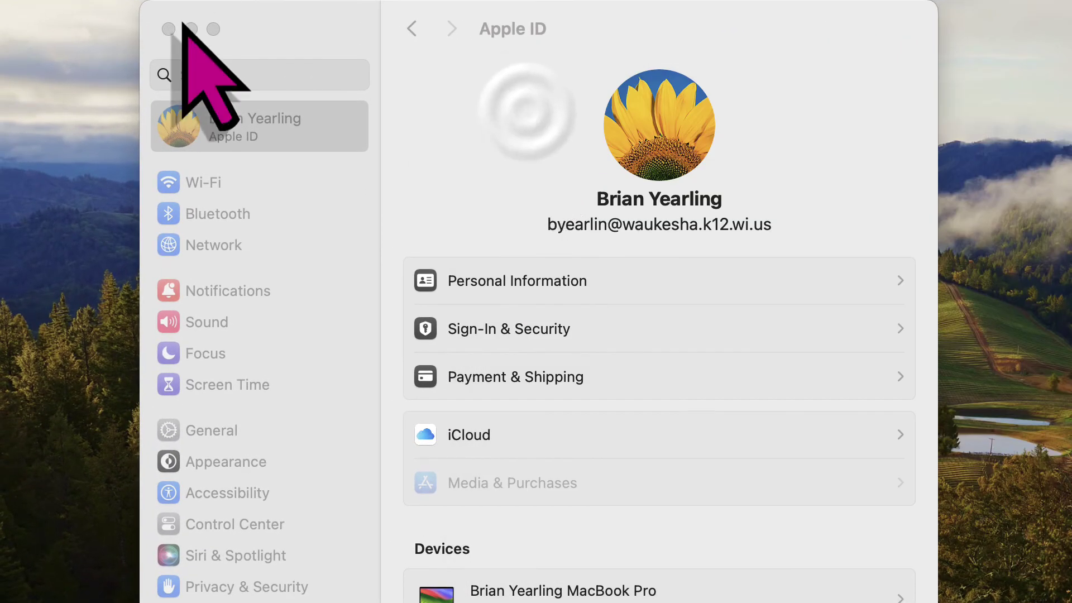